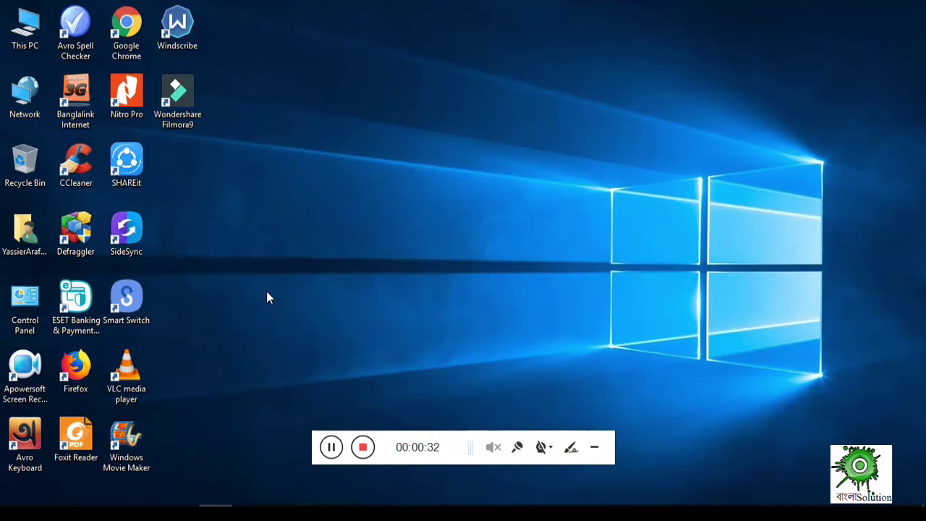
Step: Switch to Firefox and examine the Instant Articles configuration page, including the setup steps and the review approval status
{"action": "key", "text": "alt+Tab"}
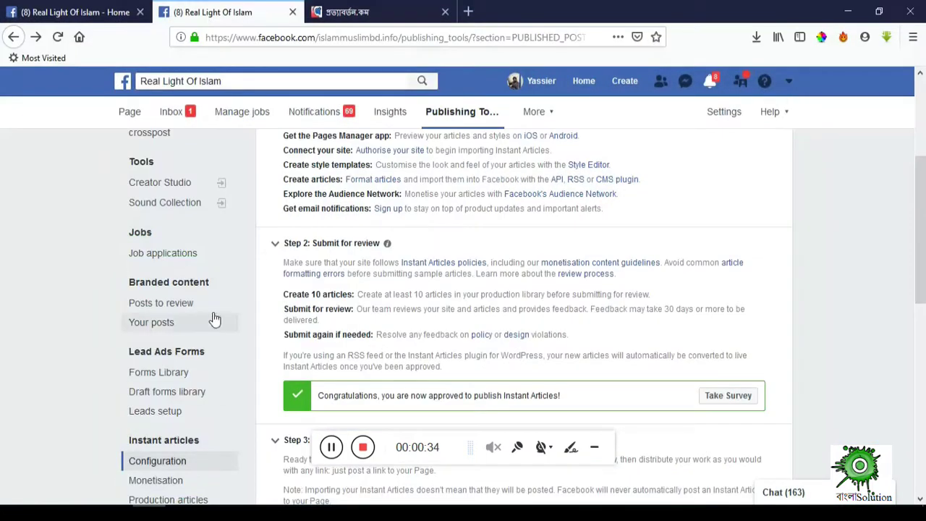
{"action": "scroll", "coordinate": [314, 316], "scroll_direction": "up", "scroll_amount": 1}
{"action": "scroll", "coordinate": [315, 316], "scroll_direction": "up", "scroll_amount": 3}
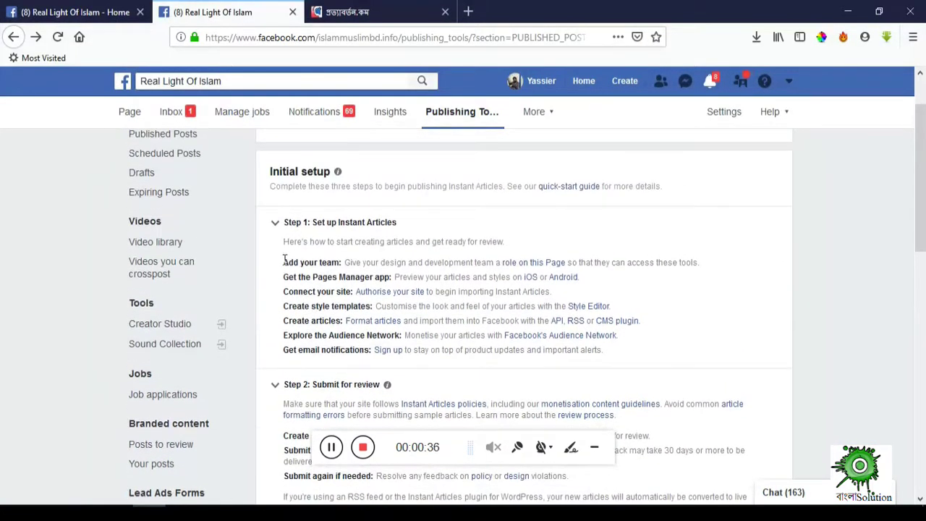
{"action": "scroll", "coordinate": [280, 261], "scroll_direction": "up", "scroll_amount": 2}
{"action": "scroll", "coordinate": [326, 282], "scroll_direction": "down", "scroll_amount": 9}
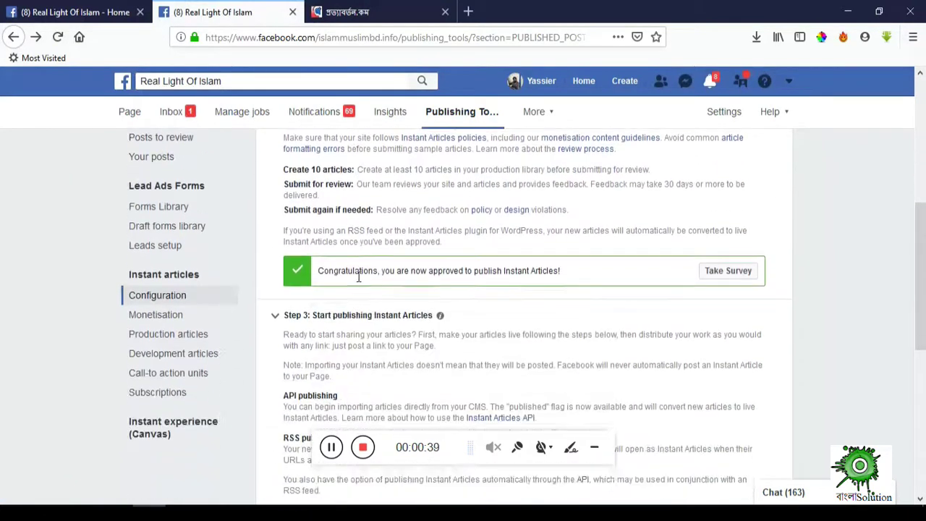
{"action": "scroll", "coordinate": [347, 281], "scroll_direction": "up", "scroll_amount": 2}
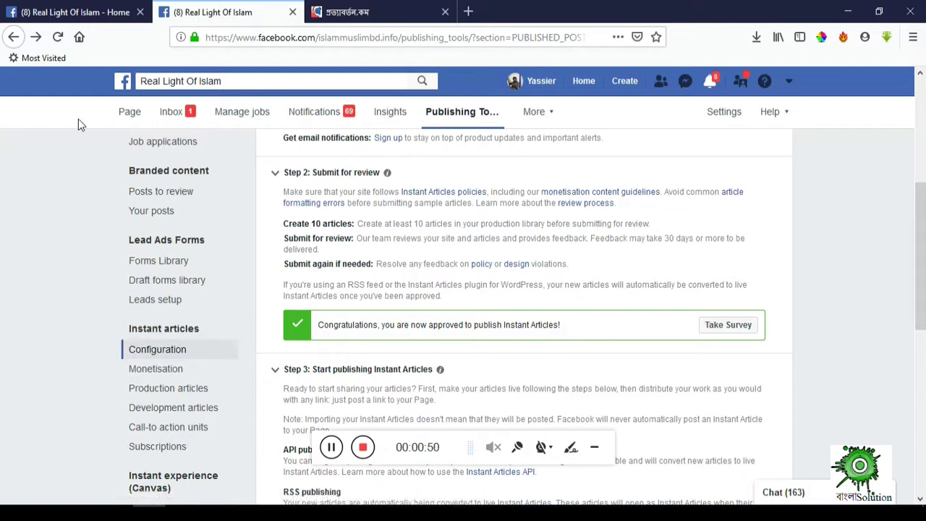
{"action": "scroll", "coordinate": [234, 253], "scroll_direction": "down", "scroll_amount": 2}
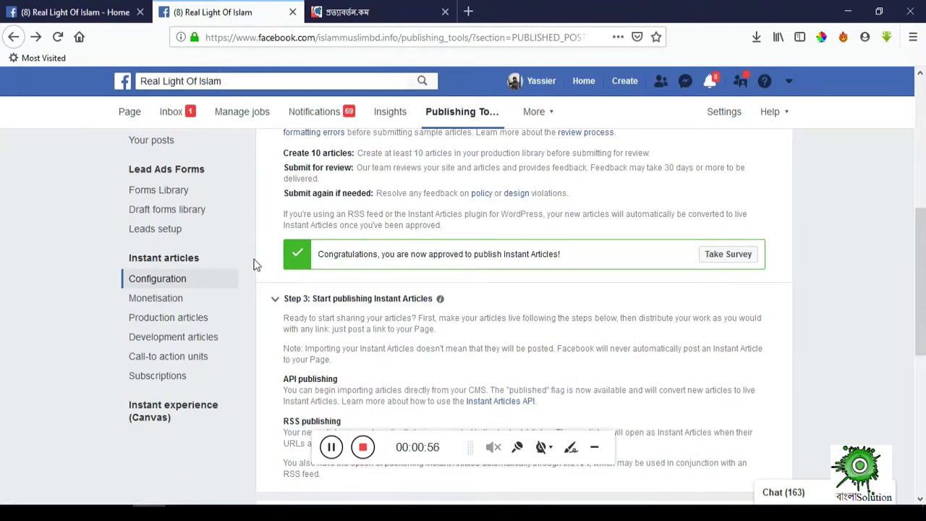
Step: Open the Production articles list under Instant articles and review the articles' titles, update dates and statuses
{"action": "left_click", "coordinate": [157, 260]}
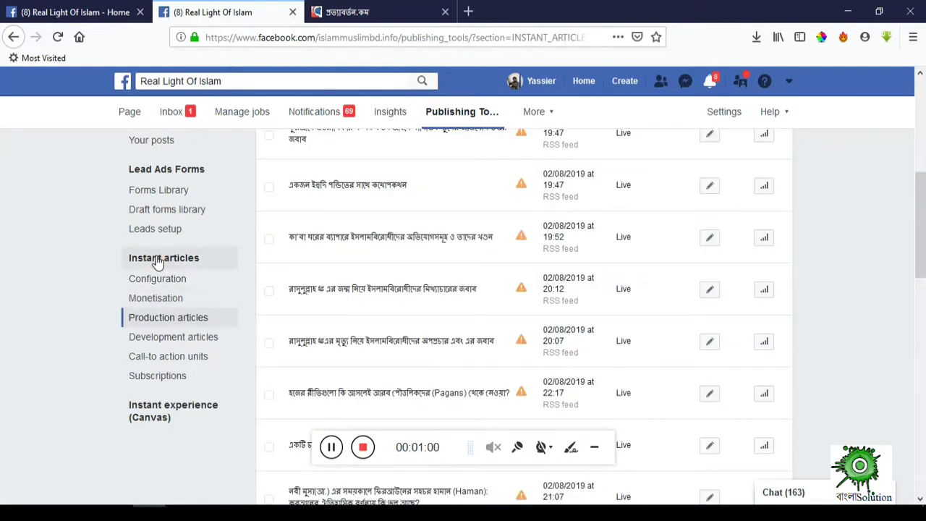
{"action": "scroll", "coordinate": [271, 284], "scroll_direction": "up", "scroll_amount": 3}
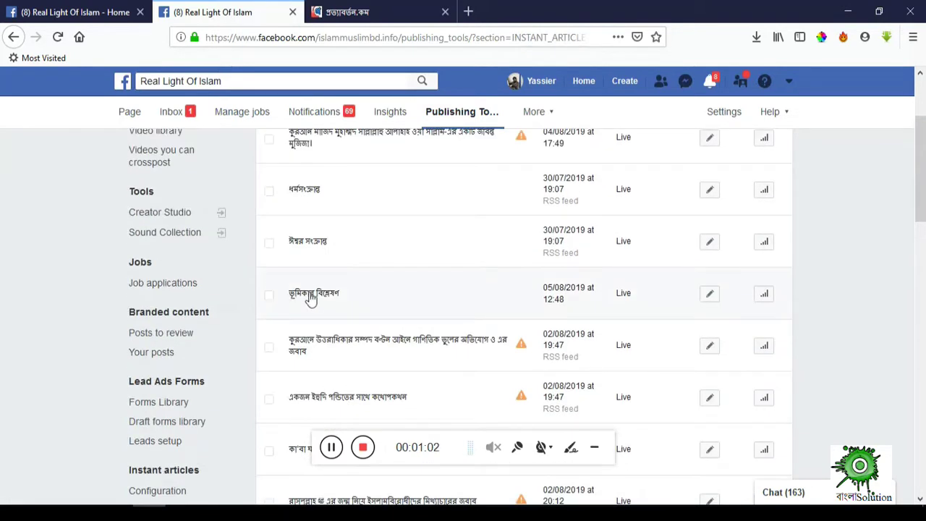
{"action": "scroll", "coordinate": [309, 299], "scroll_direction": "up", "scroll_amount": 2}
{"action": "scroll", "coordinate": [357, 302], "scroll_direction": "down", "scroll_amount": 1}
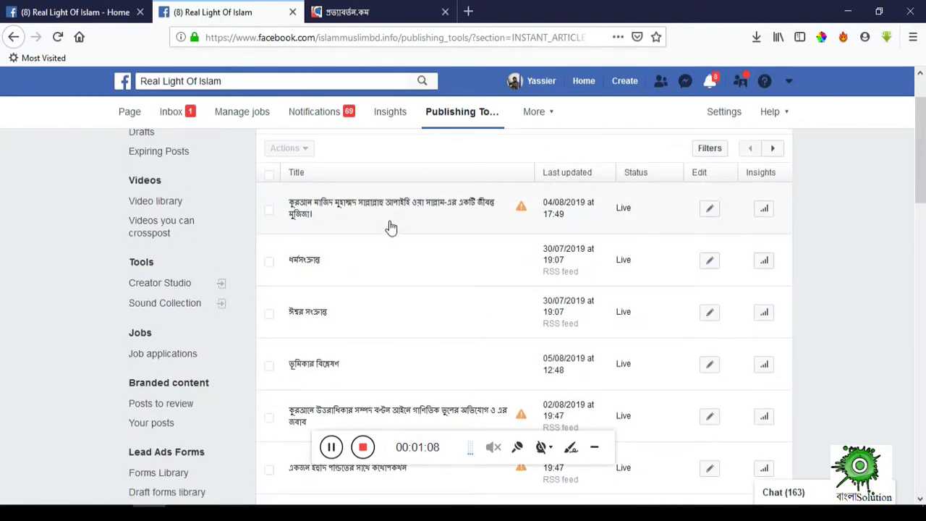
{"action": "scroll", "coordinate": [342, 351], "scroll_direction": "down", "scroll_amount": 1}
{"action": "scroll", "coordinate": [343, 353], "scroll_direction": "down", "scroll_amount": 4}
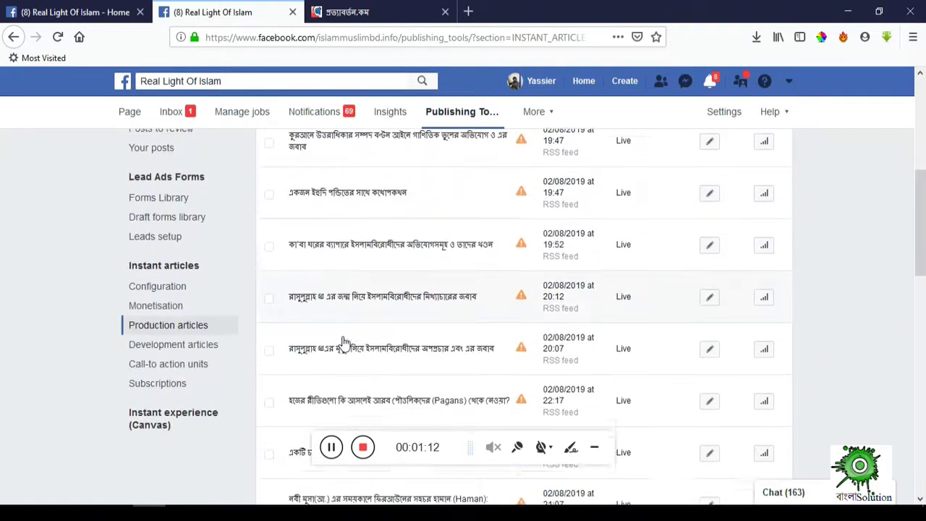
{"action": "scroll", "coordinate": [343, 341], "scroll_direction": "down", "scroll_amount": 5}
{"action": "scroll", "coordinate": [345, 343], "scroll_direction": "down", "scroll_amount": 3}
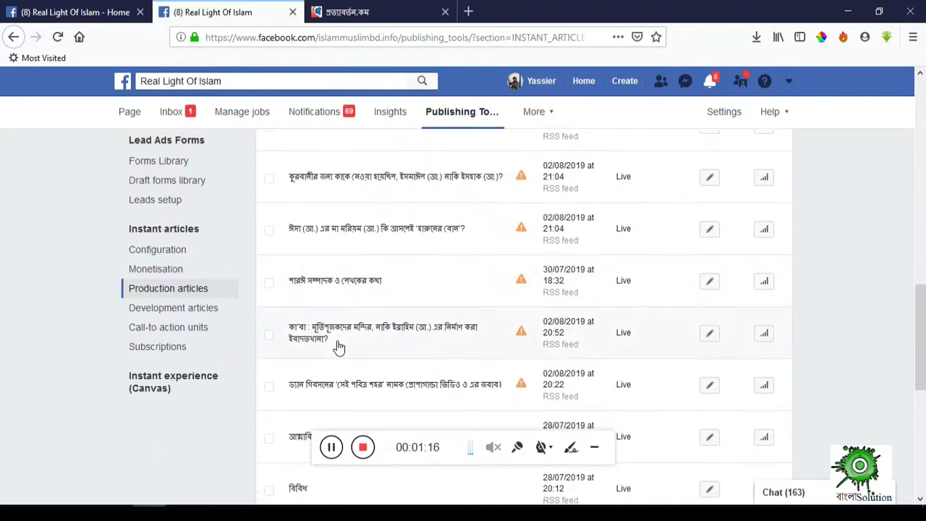
{"action": "scroll", "coordinate": [347, 350], "scroll_direction": "down", "scroll_amount": 3}
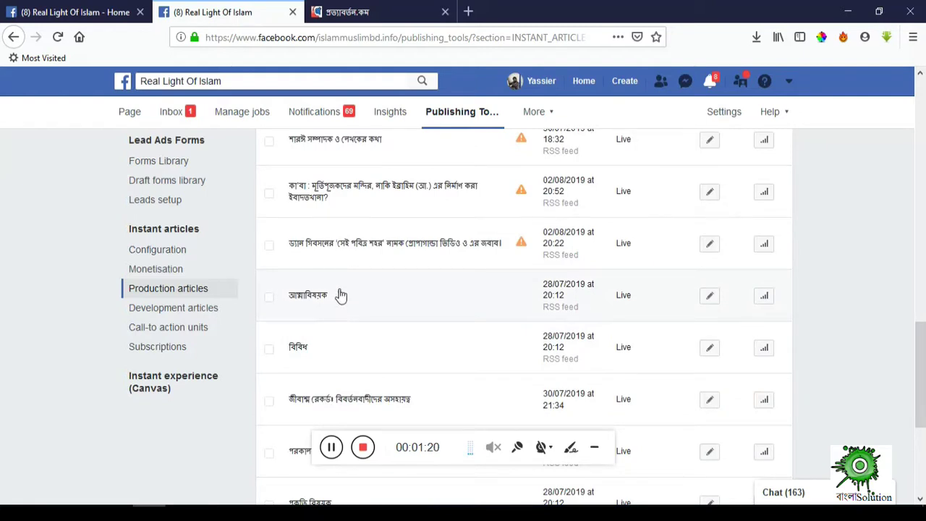
{"action": "scroll", "coordinate": [341, 295], "scroll_direction": "up", "scroll_amount": 9}
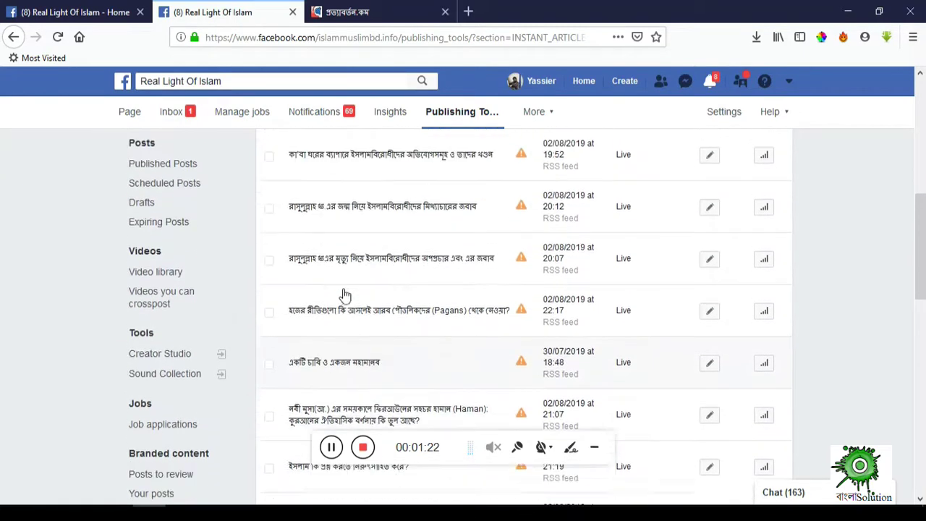
{"action": "scroll", "coordinate": [345, 295], "scroll_direction": "up", "scroll_amount": 6}
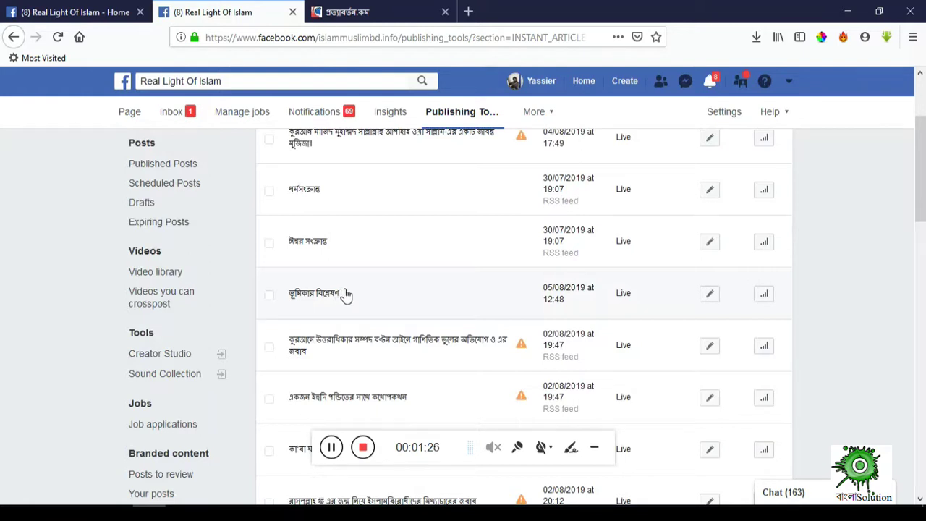
{"action": "scroll", "coordinate": [345, 294], "scroll_direction": "up", "scroll_amount": 3}
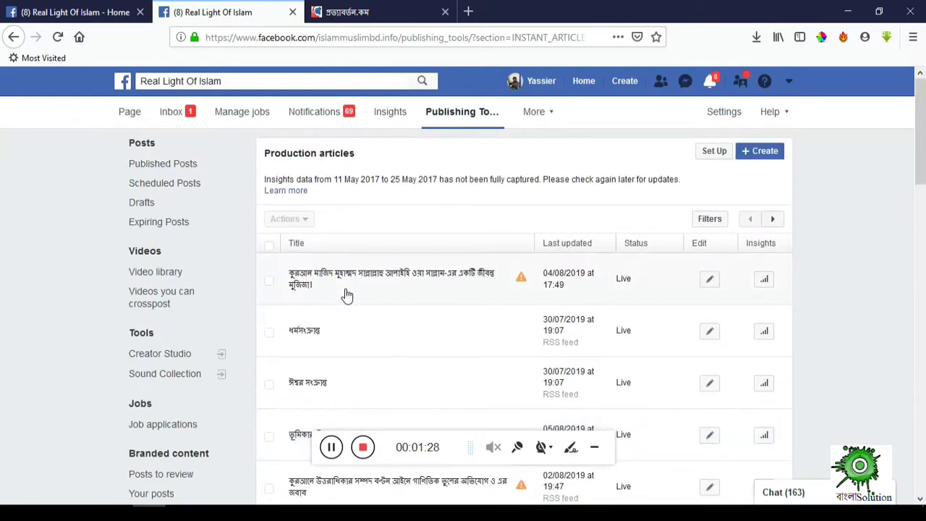
{"action": "scroll", "coordinate": [345, 297], "scroll_direction": "down", "scroll_amount": 2}
{"action": "scroll", "coordinate": [340, 302], "scroll_direction": "down", "scroll_amount": 5}
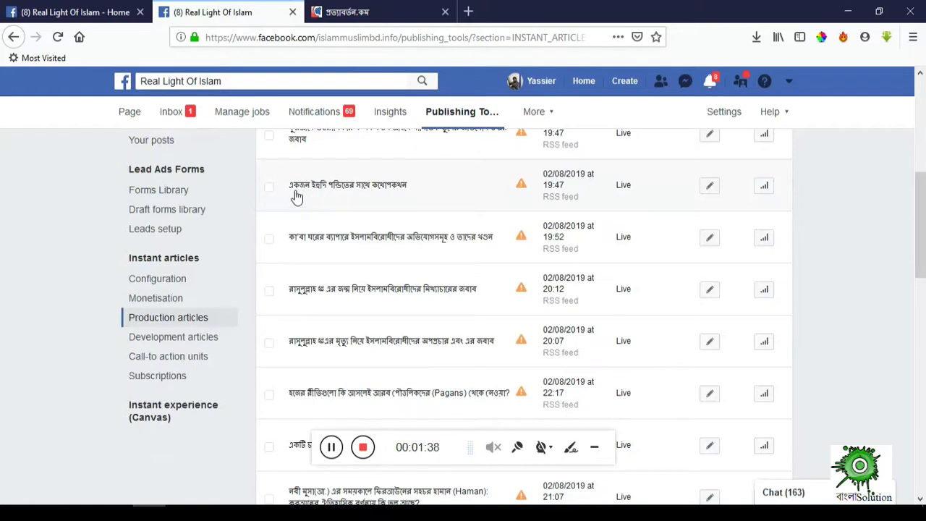
Step: Select the article "একজন ইহুদি পন্ডিতের সাথে কথোপকথন" in the production list and open the same article on pratyabartan.com
{"action": "left_click", "coordinate": [270, 191]}
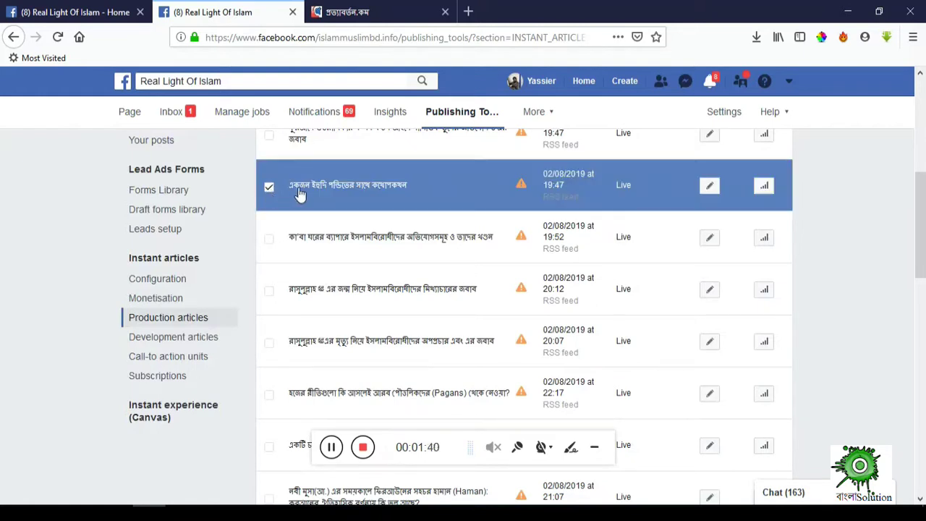
{"action": "left_click", "coordinate": [349, 14]}
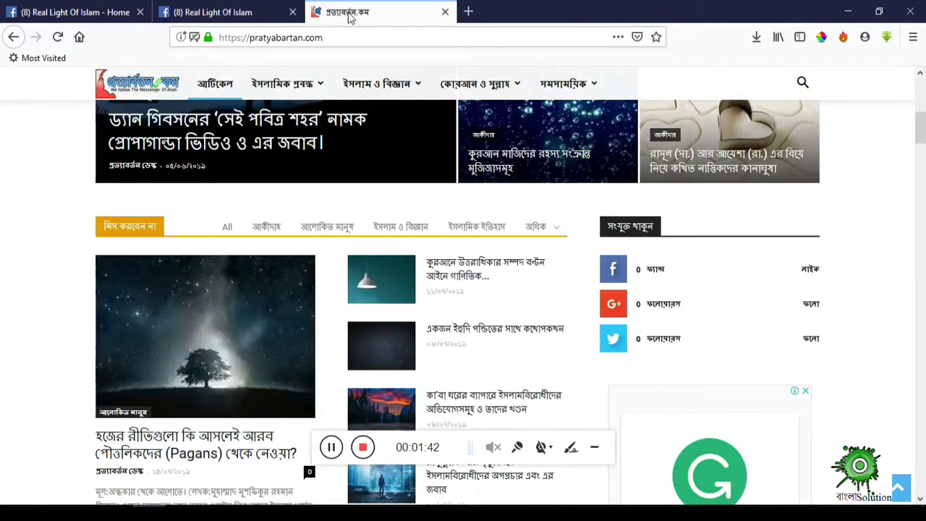
{"action": "scroll", "coordinate": [70, 302], "scroll_direction": "down", "scroll_amount": 3}
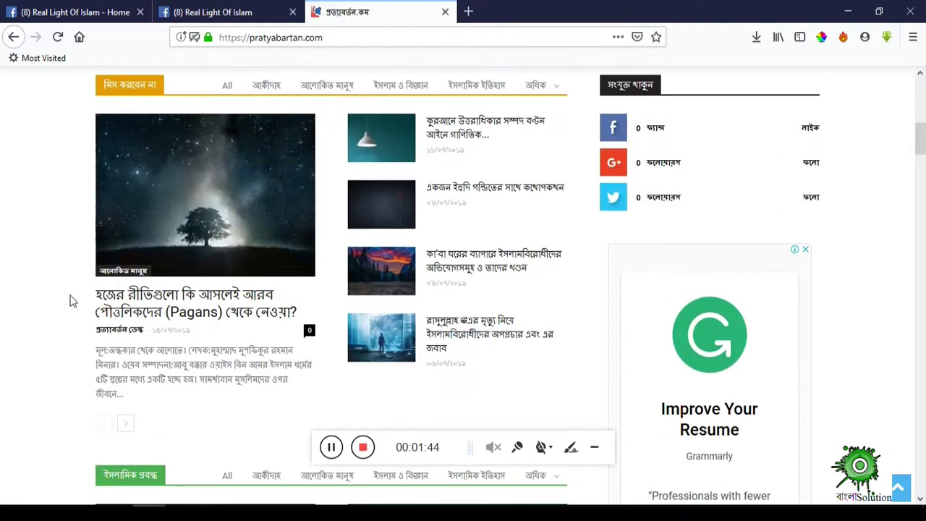
{"action": "left_click", "coordinate": [470, 192]}
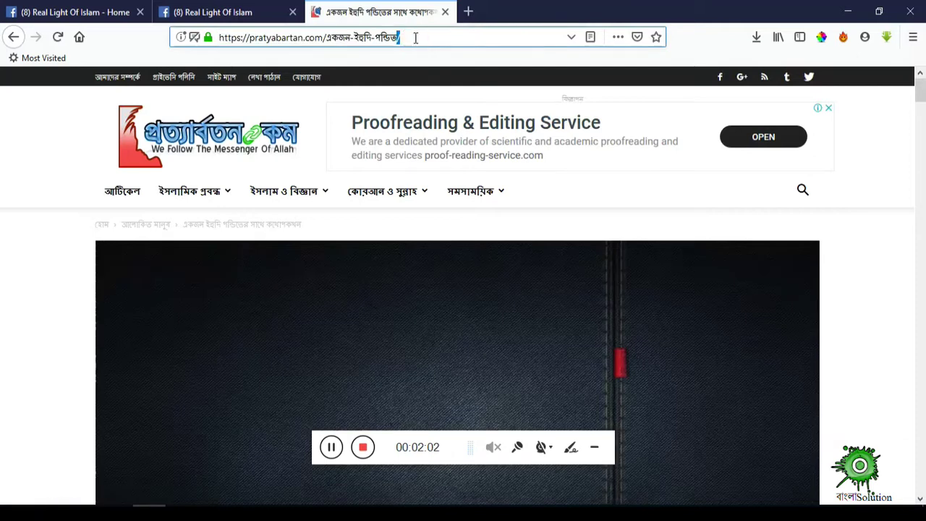
Step: Copy the article's web address and paste it into a new post on the Real Light Of Islam Facebook Page
{"action": "left_click", "coordinate": [414, 37]}
{"action": "right_click", "coordinate": [369, 37]}
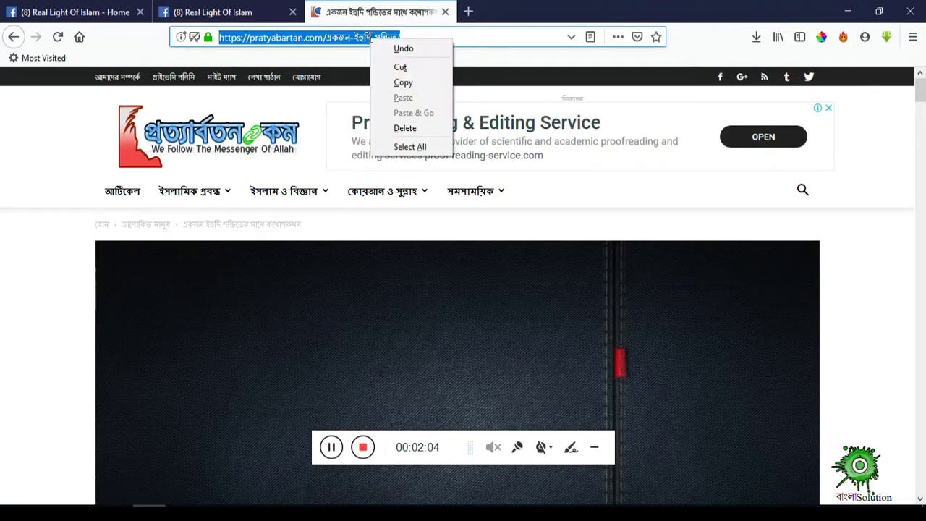
{"action": "left_click", "coordinate": [398, 79]}
{"action": "left_click", "coordinate": [87, 12]}
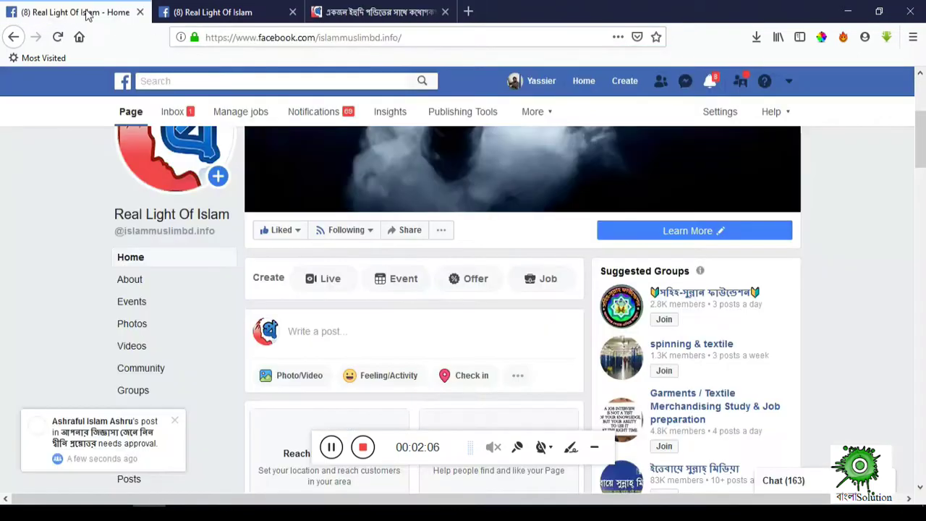
{"action": "left_click", "coordinate": [309, 333]}
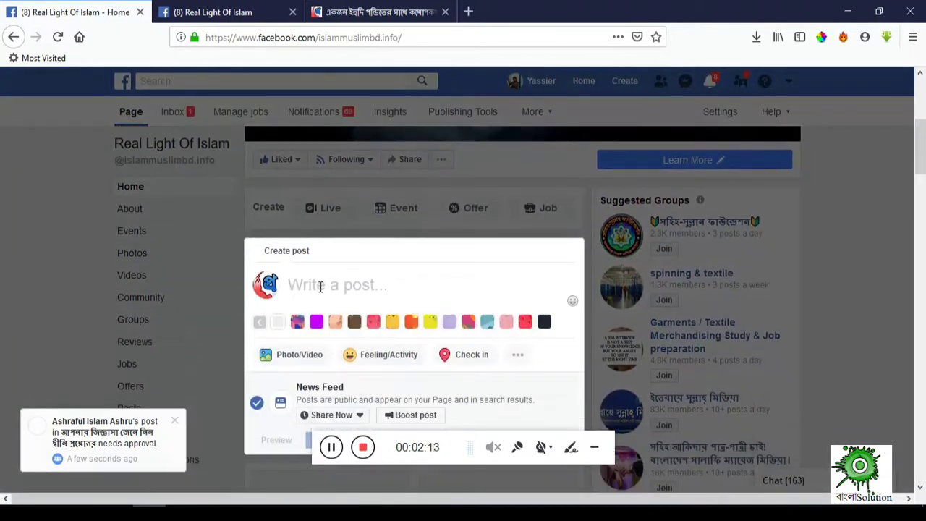
{"action": "right_click", "coordinate": [320, 286]}
{"action": "left_click", "coordinate": [346, 341]}
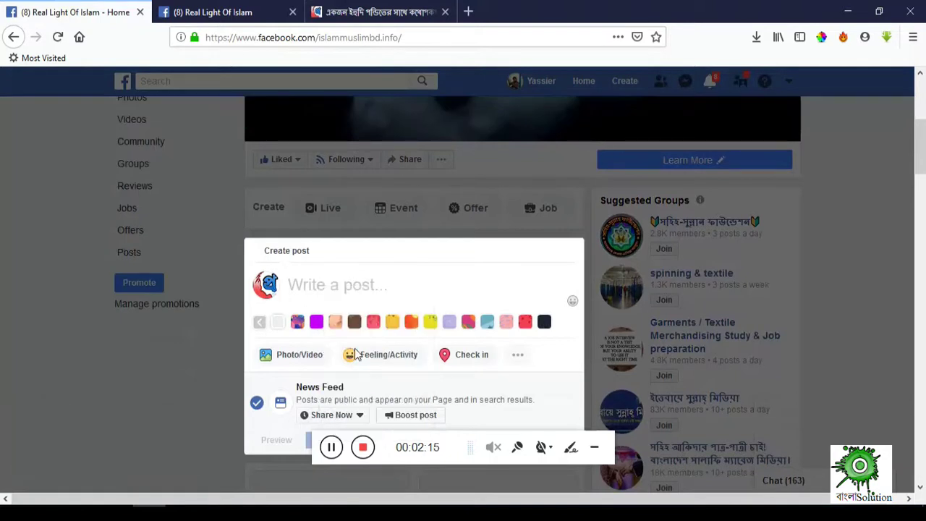
{"action": "key", "text": "ctrl+v"}
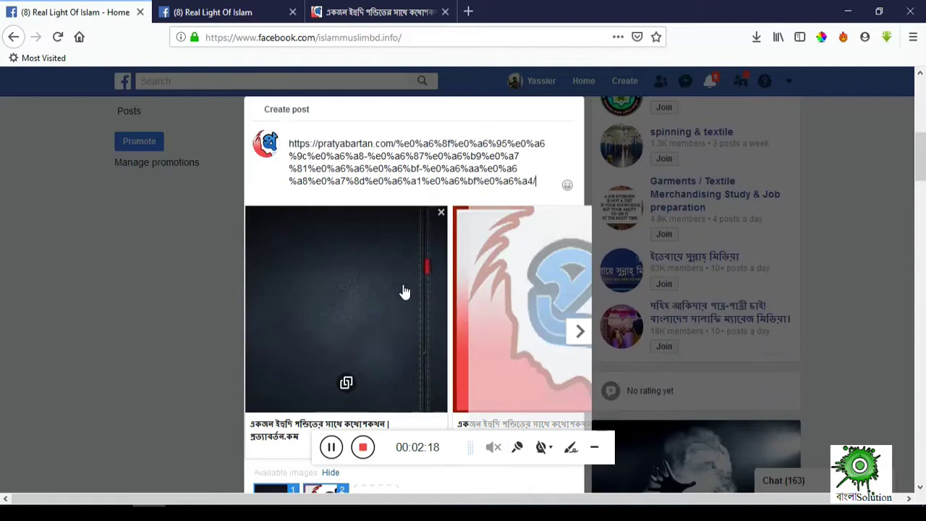
Step: Deselect the second image, the site logo, so the post's link preview uses only the article's cover image
{"action": "scroll", "coordinate": [404, 292], "scroll_direction": "down", "scroll_amount": 3}
{"action": "left_click", "coordinate": [329, 367]}
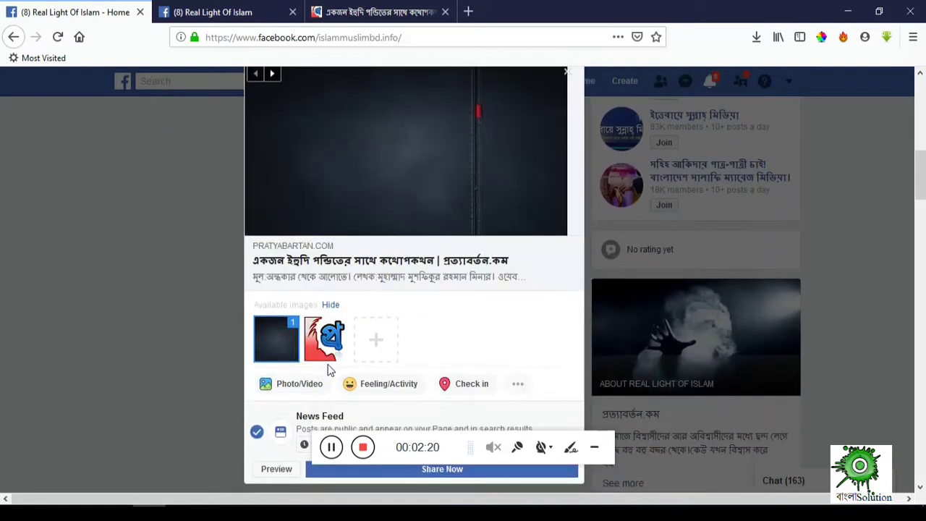
{"action": "scroll", "coordinate": [157, 314], "scroll_direction": "up", "scroll_amount": 3}
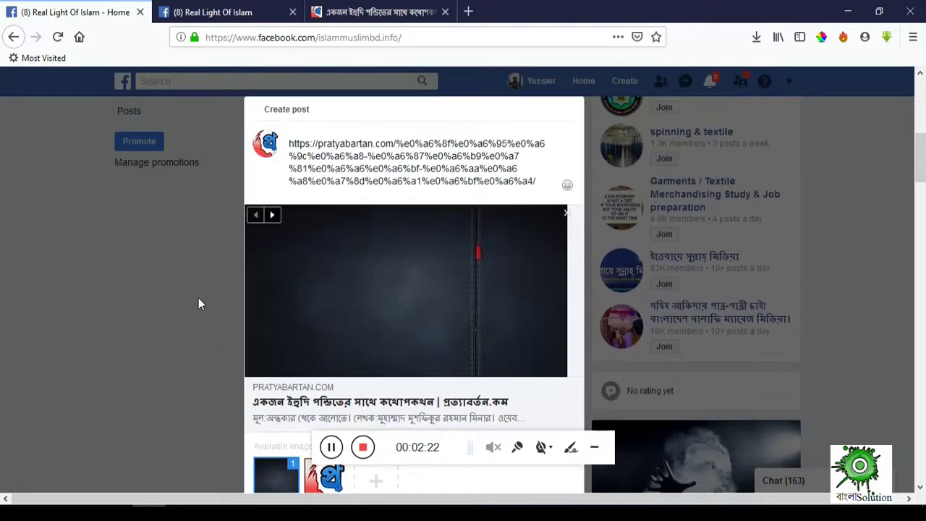
Step: Copy the green credit line and the opening paragraph of the article on pratyabartan.com
{"action": "left_click", "coordinate": [349, 13]}
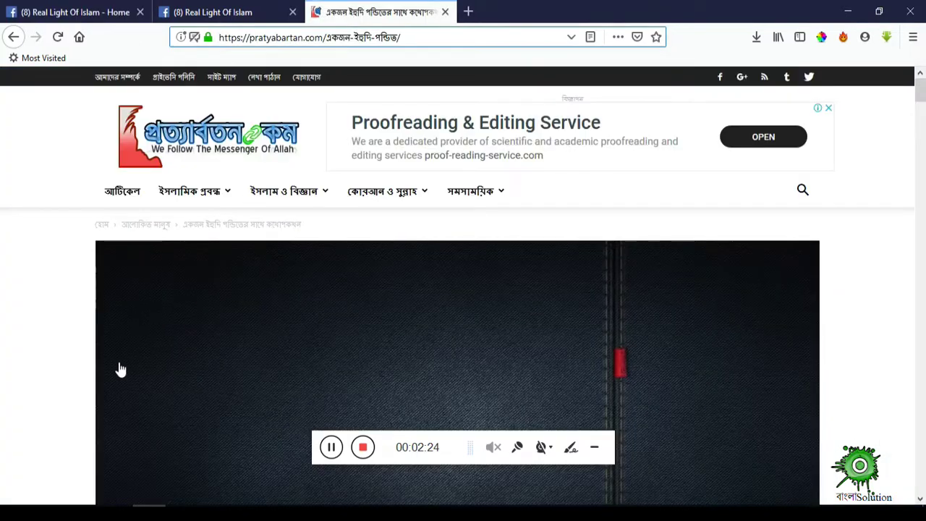
{"action": "scroll", "coordinate": [116, 370], "scroll_direction": "down", "scroll_amount": 3}
{"action": "scroll", "coordinate": [115, 369], "scroll_direction": "down", "scroll_amount": 5}
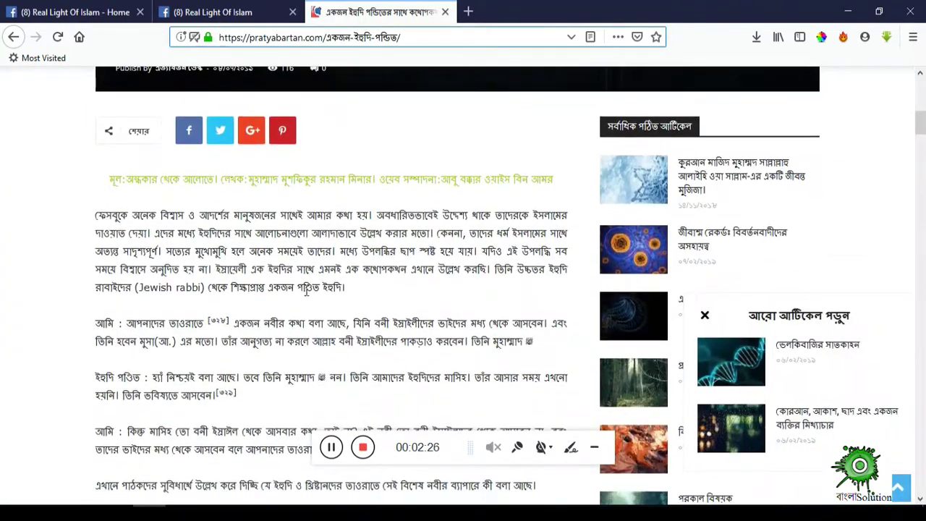
{"action": "left_click_drag", "start_coordinate": [364, 296], "coordinate": [110, 184]}
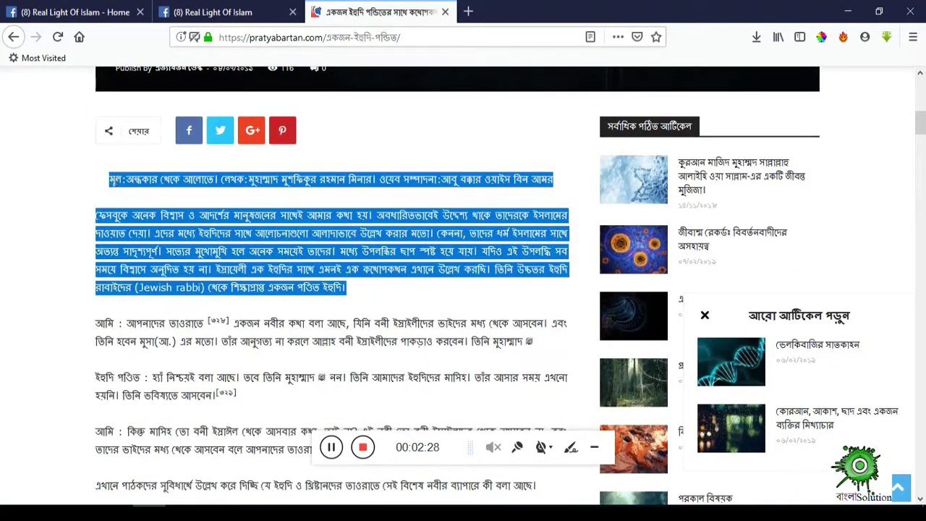
{"action": "right_click", "coordinate": [138, 183]}
{"action": "left_click", "coordinate": [156, 191]}
Step: Replace the web address in the Facebook post's text with the copied credit line and opening paragraph
{"action": "left_click", "coordinate": [89, 14]}
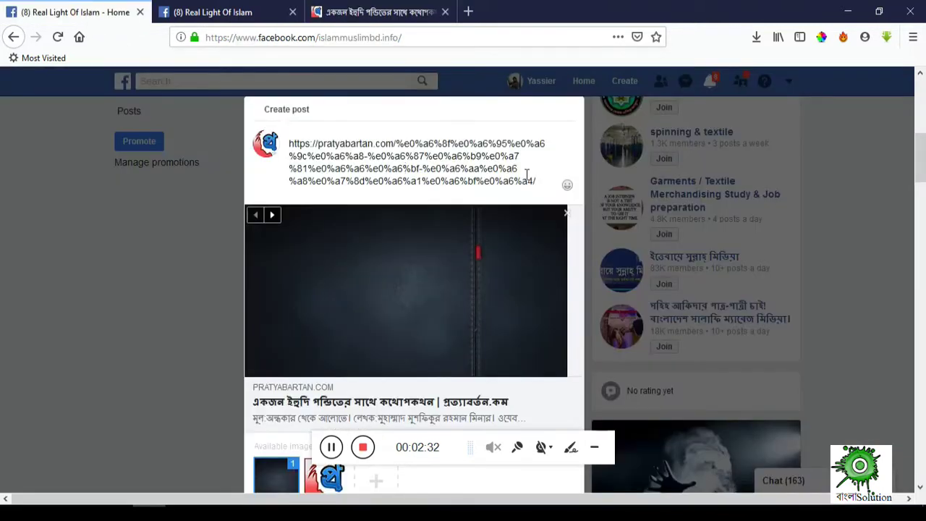
{"action": "left_click_drag", "start_coordinate": [543, 180], "coordinate": [288, 141]}
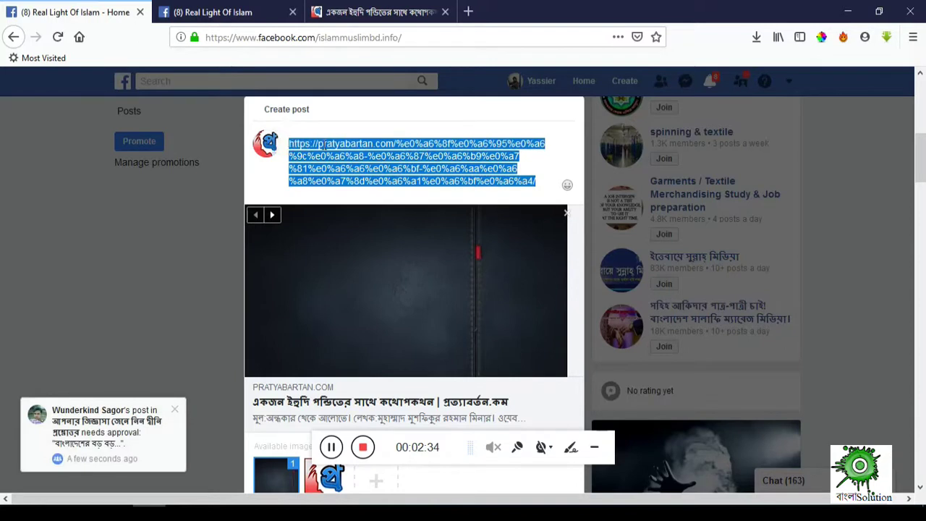
{"action": "right_click", "coordinate": [321, 144]}
{"action": "left_click", "coordinate": [374, 306]}
Step: Share the post immediately to the Page's News Feed and check the published post's text and link preview
{"action": "scroll", "coordinate": [384, 217], "scroll_direction": "down", "scroll_amount": 5}
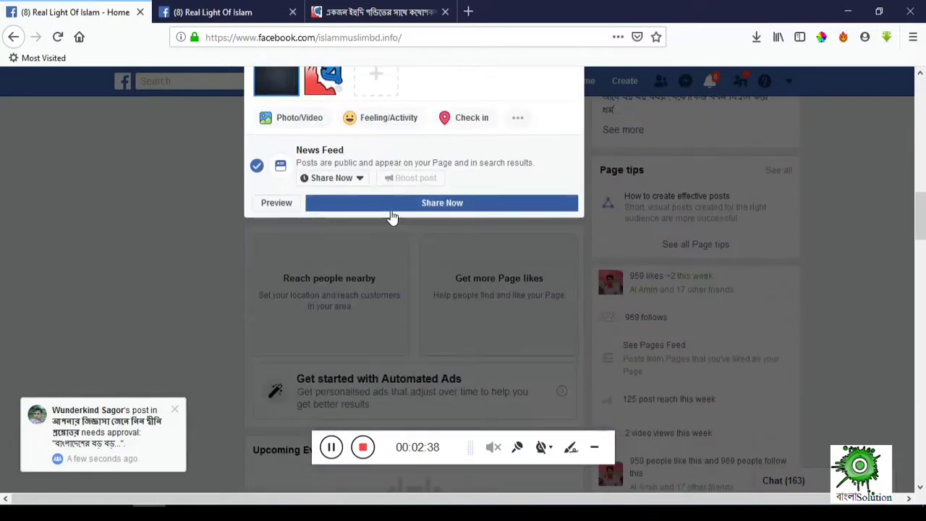
{"action": "left_click", "coordinate": [369, 213]}
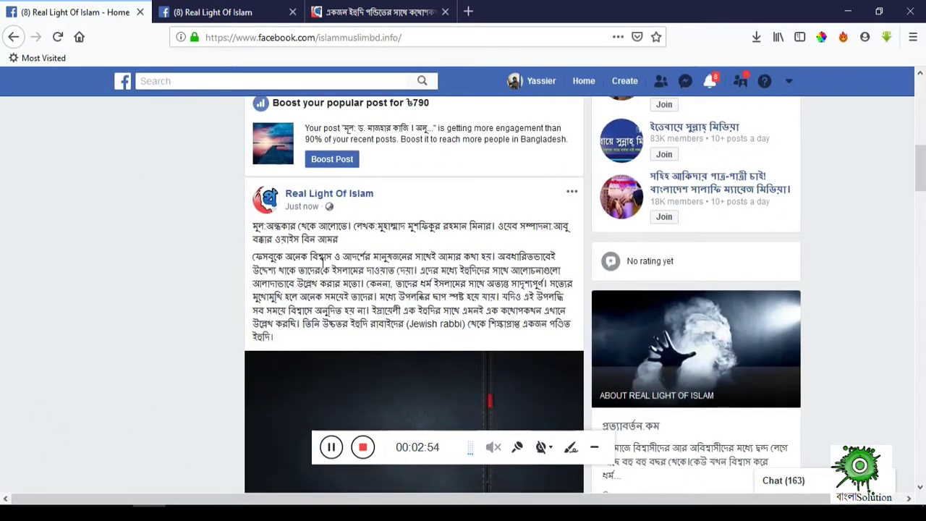
{"action": "scroll", "coordinate": [326, 262], "scroll_direction": "down", "scroll_amount": 3}
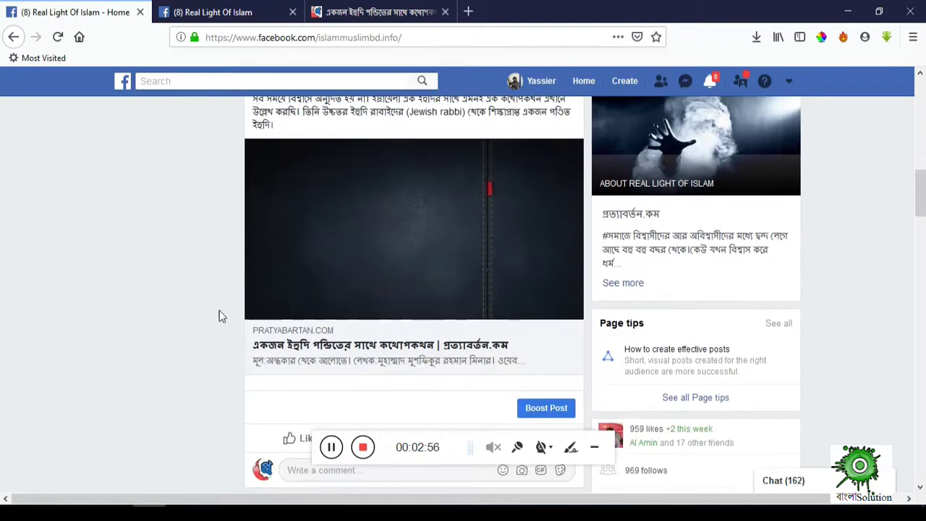
{"action": "scroll", "coordinate": [196, 331], "scroll_direction": "up", "scroll_amount": 2}
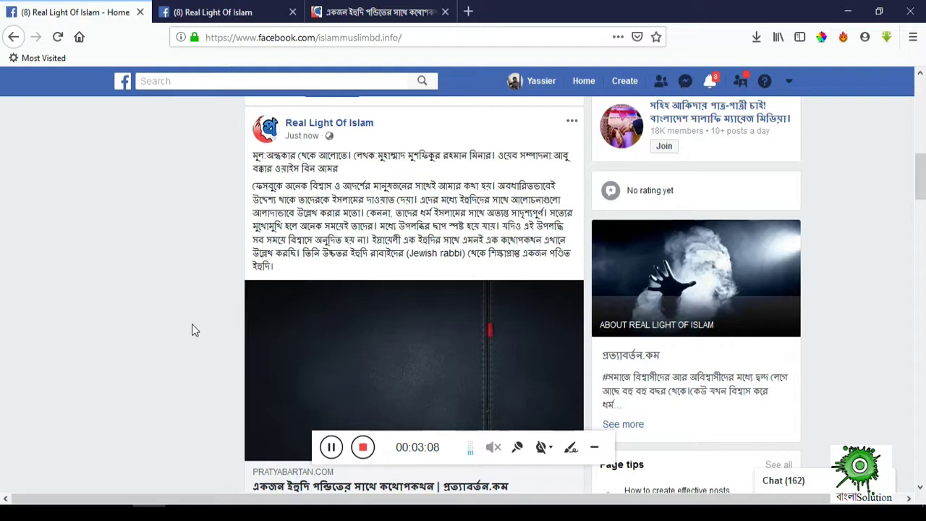
Step: Switch to the mirrored Galaxy-J2 phone in SideSync and open the Real Light Of Islam Page's public view in the Facebook app
{"action": "scroll", "coordinate": [217, 295], "scroll_direction": "down", "scroll_amount": 2}
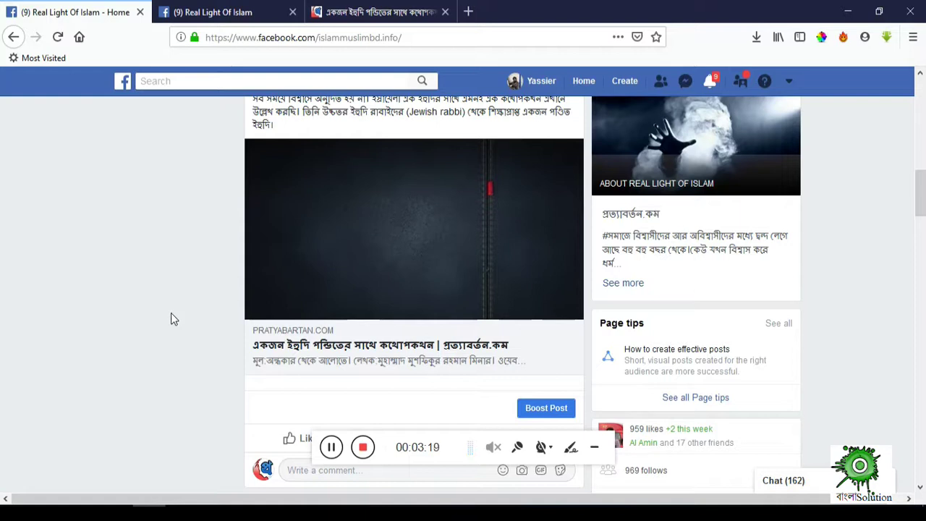
{"action": "left_click", "coordinate": [851, 12]}
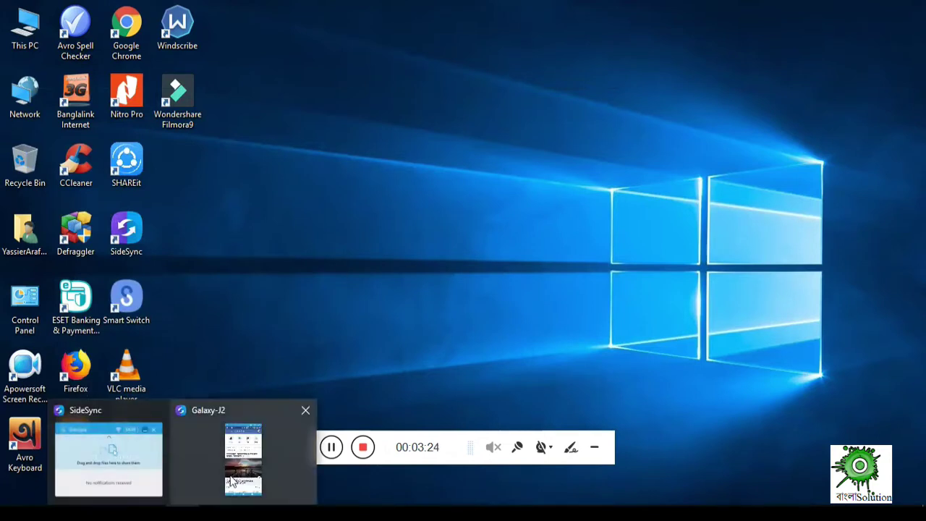
{"action": "left_click", "coordinate": [239, 452]}
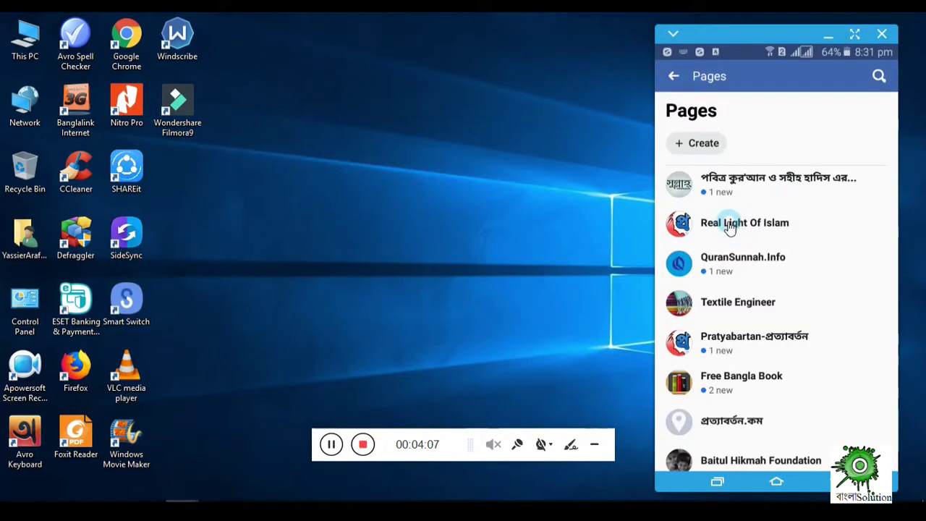
{"action": "left_click", "coordinate": [729, 227]}
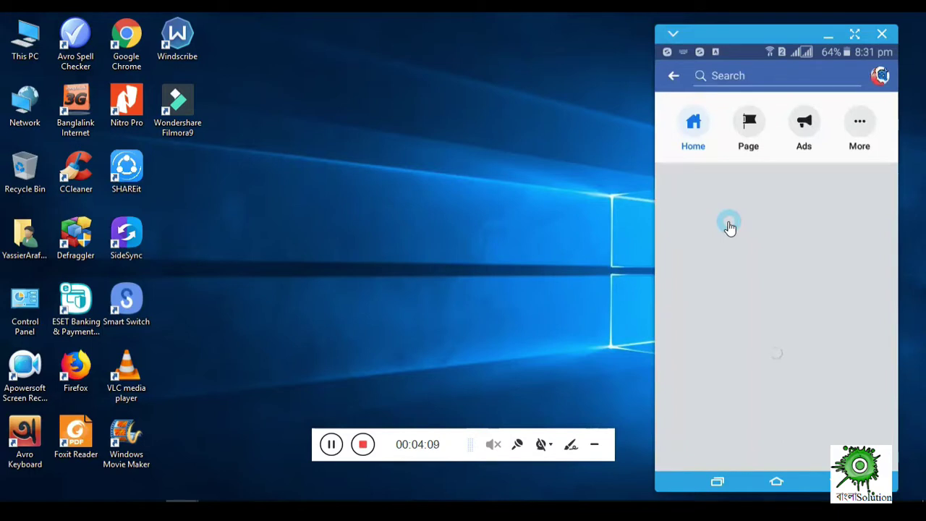
{"action": "left_click", "coordinate": [748, 124]}
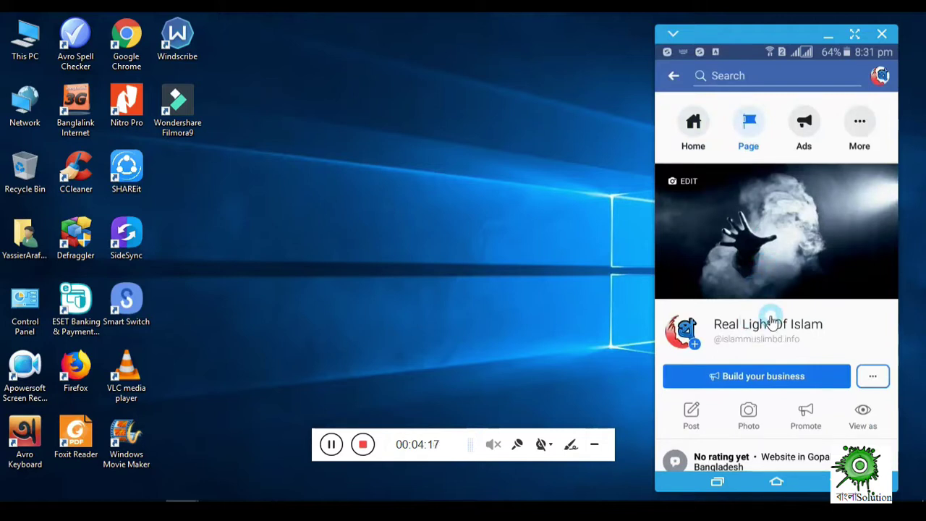
Step: Find the newly published article post on the mobile Page and examine its intro text and link preview
{"action": "scroll", "coordinate": [771, 322], "scroll_direction": "down", "scroll_amount": 5}
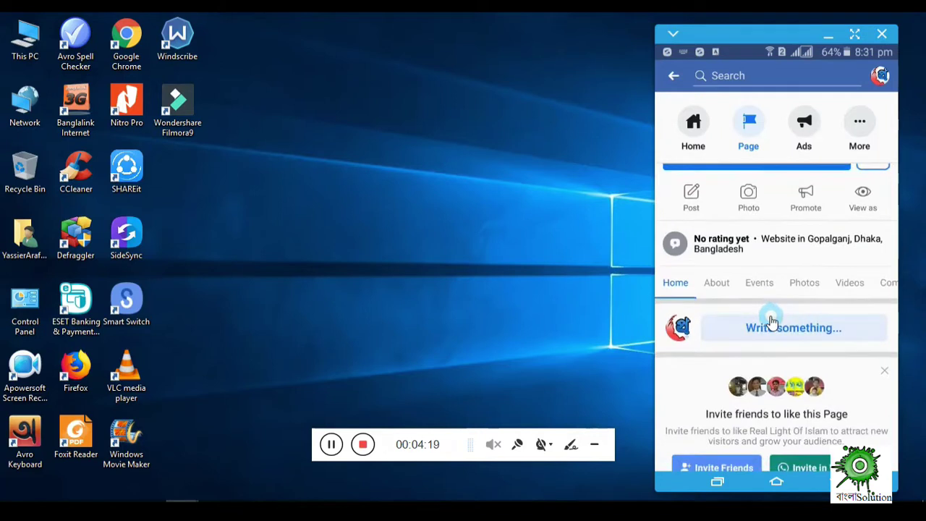
{"action": "scroll", "coordinate": [771, 322], "scroll_direction": "down", "scroll_amount": 5}
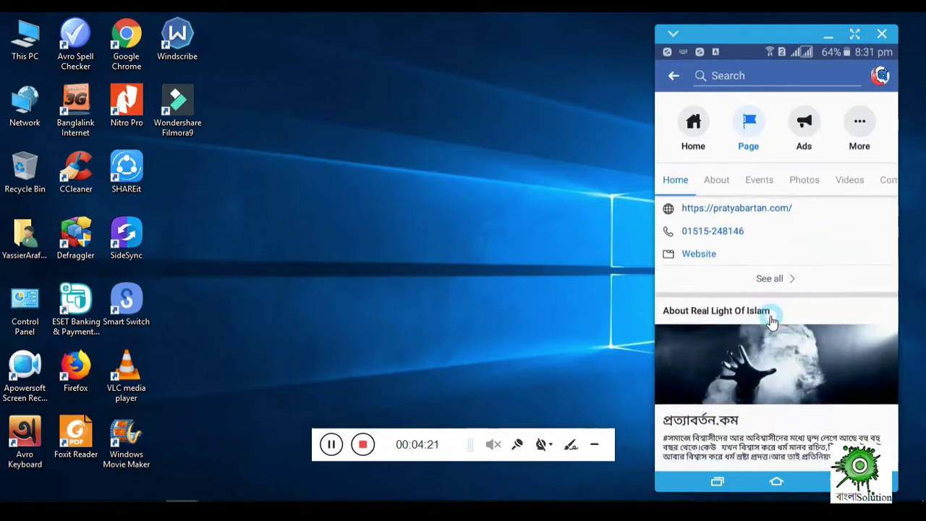
{"action": "scroll", "coordinate": [771, 322], "scroll_direction": "down", "scroll_amount": 5}
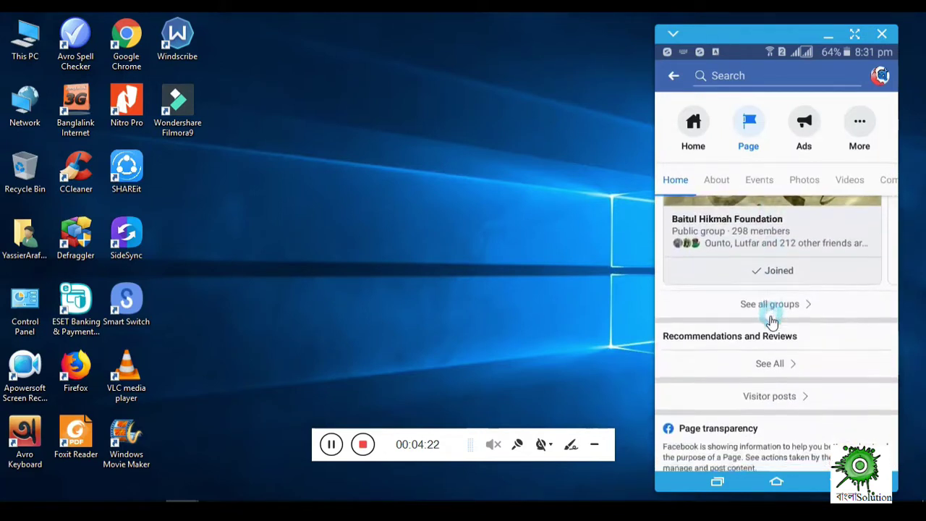
{"action": "scroll", "coordinate": [771, 322], "scroll_direction": "down", "scroll_amount": 3}
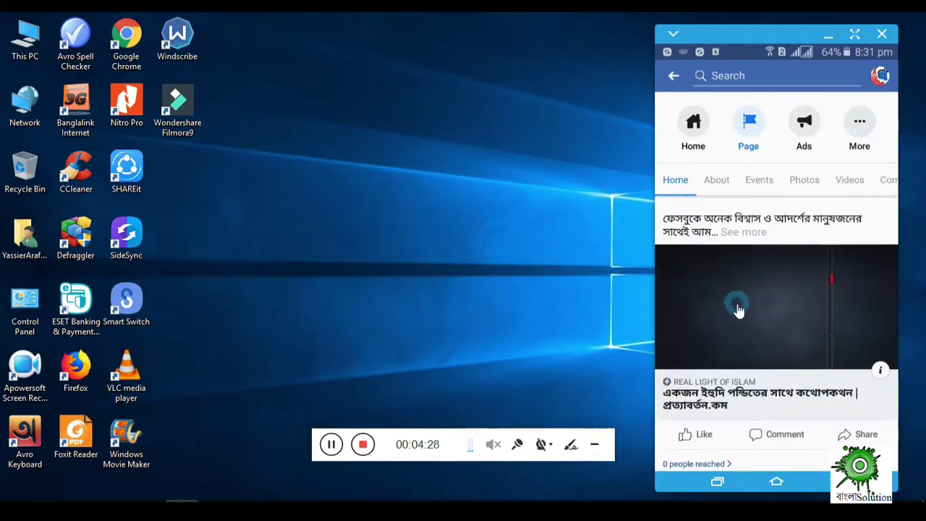
{"action": "scroll", "coordinate": [736, 311], "scroll_direction": "up", "scroll_amount": 1}
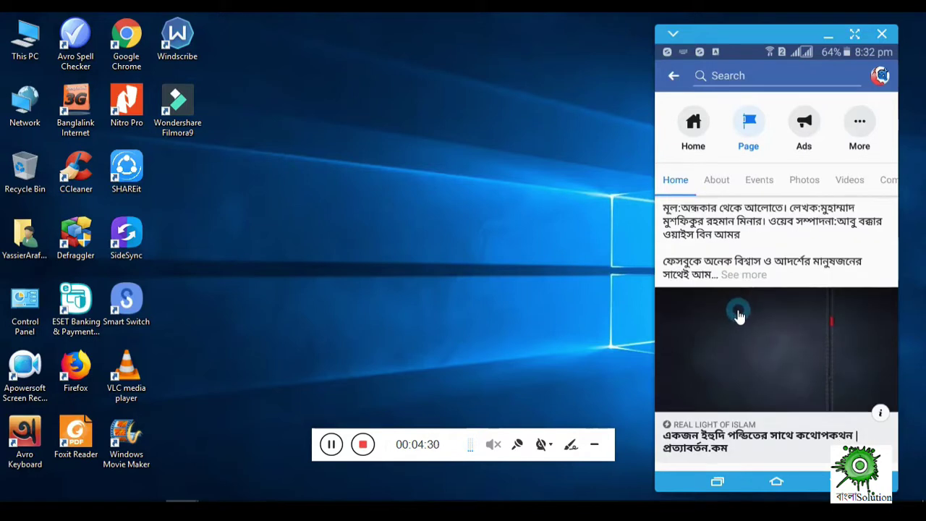
{"action": "scroll", "coordinate": [737, 316], "scroll_direction": "up", "scroll_amount": 2}
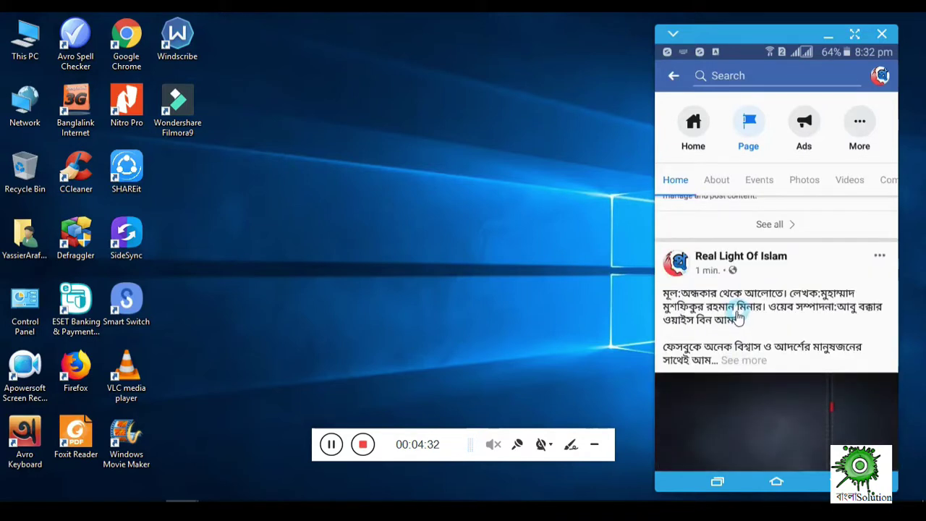
{"action": "scroll", "coordinate": [738, 317], "scroll_direction": "down", "scroll_amount": 2}
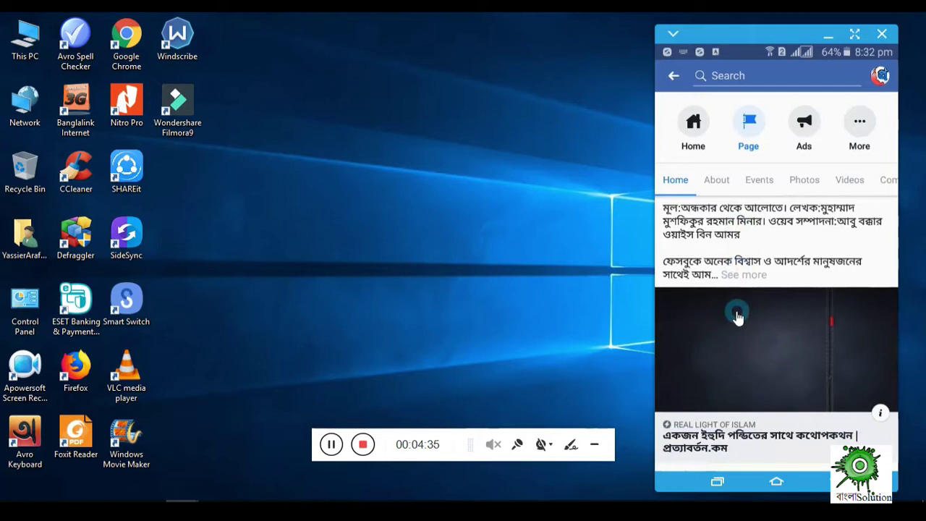
{"action": "scroll", "coordinate": [737, 316], "scroll_direction": "down", "scroll_amount": 1}
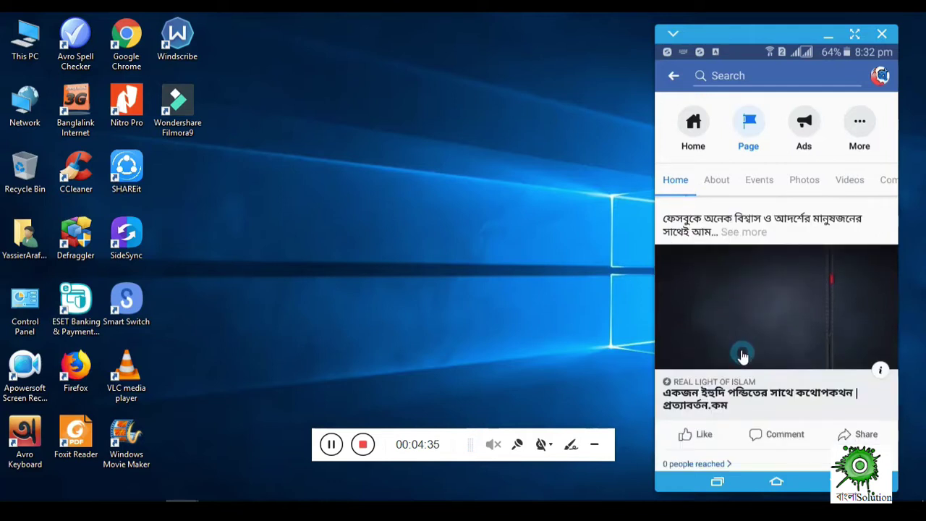
Step: Open the post's linked article in the mobile app and check its Instant Article layout, body text and ad placement
{"action": "left_click", "coordinate": [697, 389]}
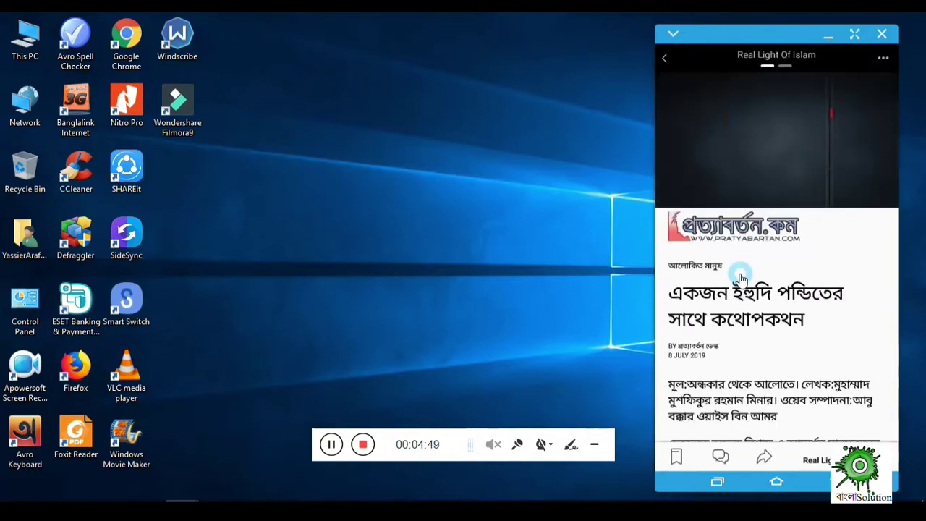
{"action": "scroll", "coordinate": [743, 289], "scroll_direction": "down", "scroll_amount": 5}
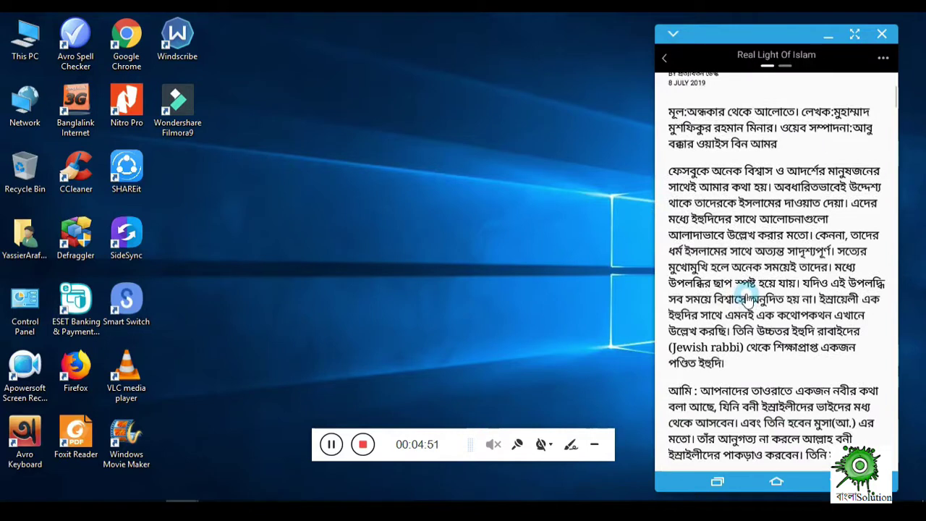
{"action": "scroll", "coordinate": [759, 320], "scroll_direction": "down", "scroll_amount": 10}
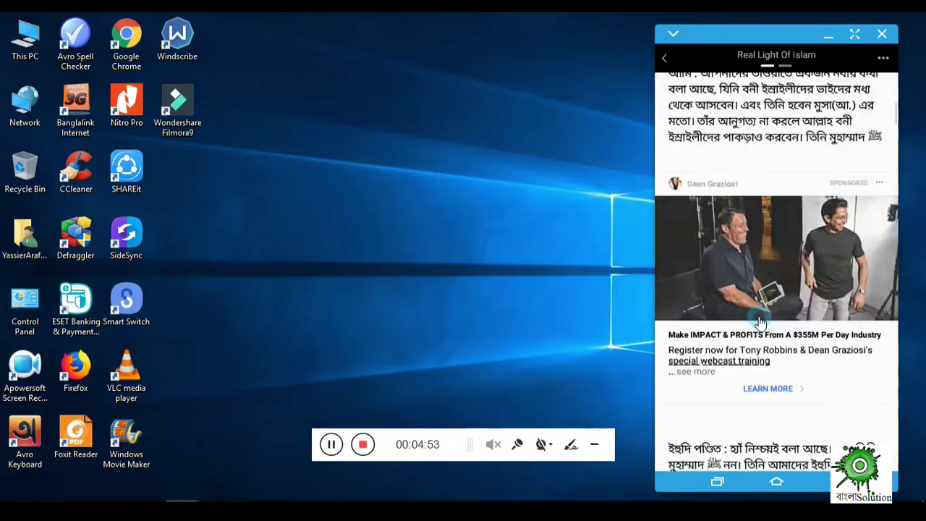